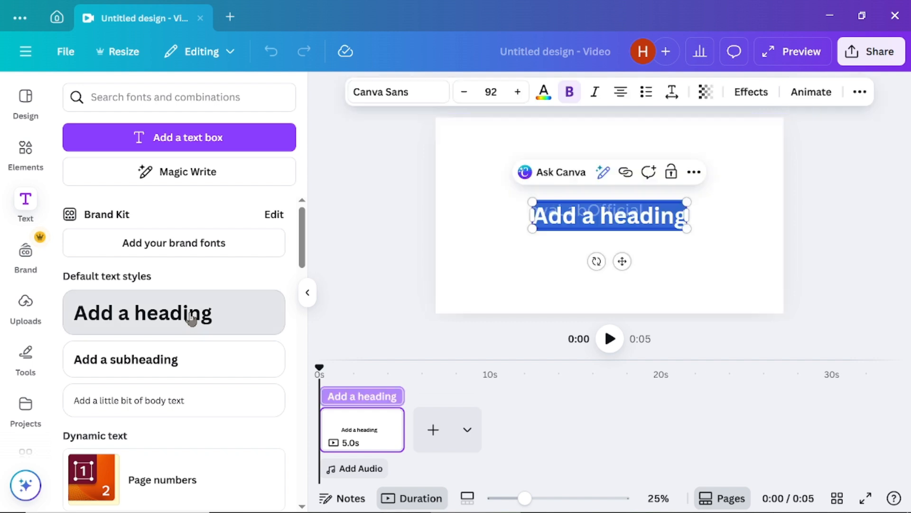
Set the heading text to OFFICIAL and change its font to Anton.
text(OFFICIAL)
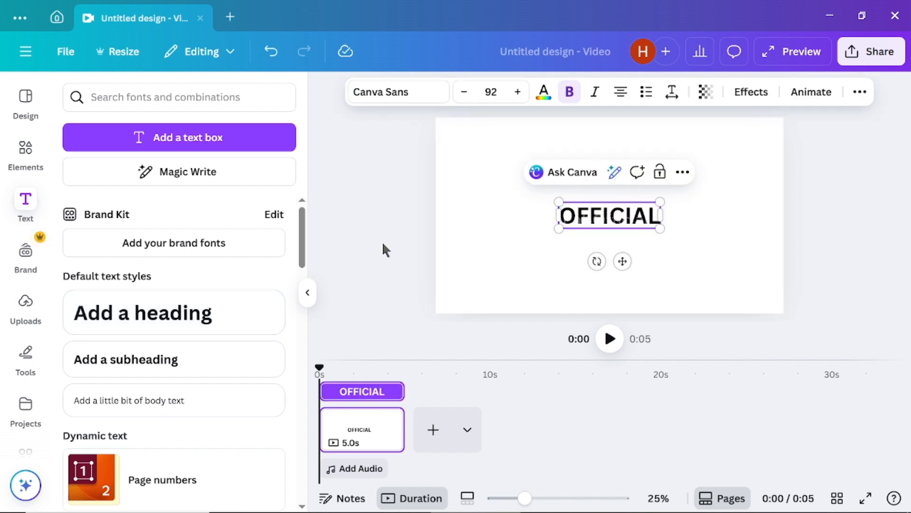
click(421, 95)
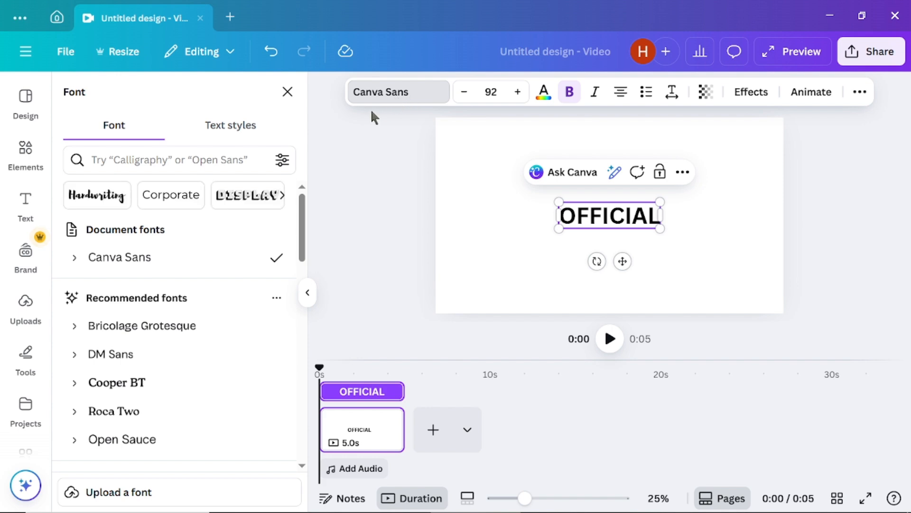
scroll(189, 368, down, 3)
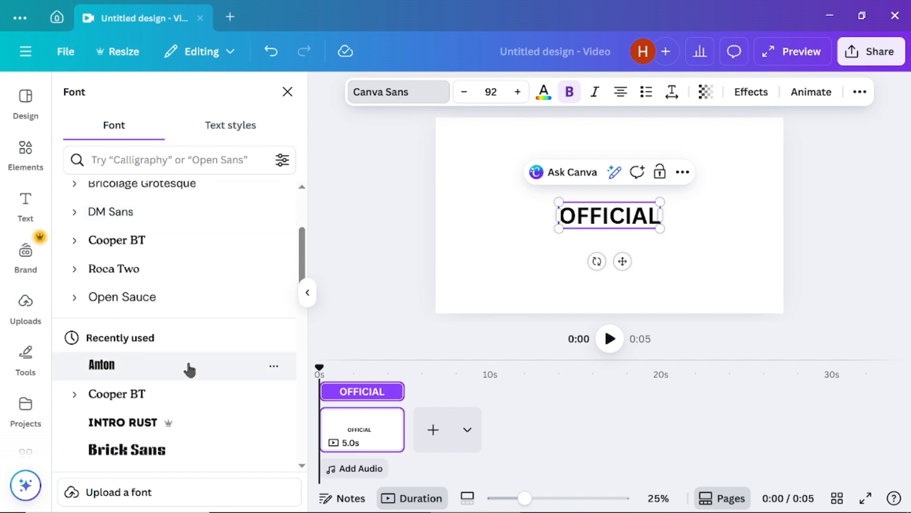
click(128, 374)
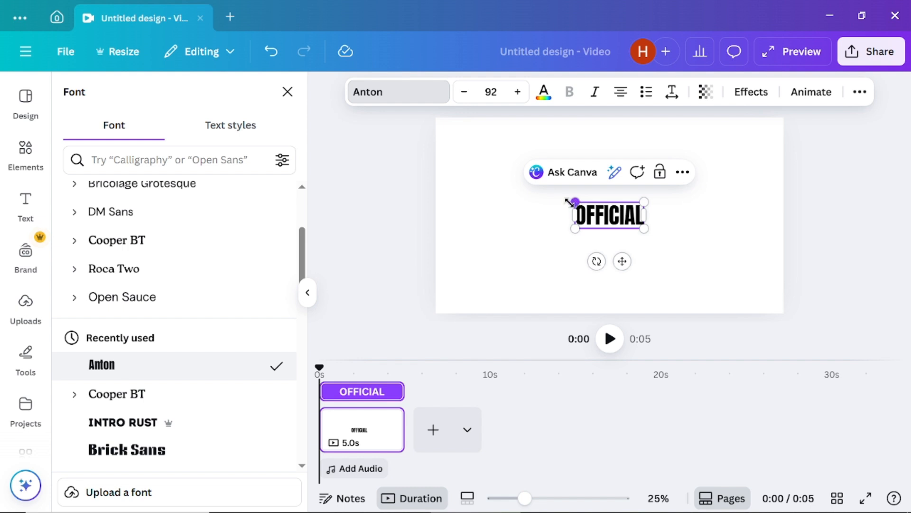
Enlarge the OFFICIAL heading across most of the page width and set its letter spacing to 68.
drag(569, 202, 474, 162)
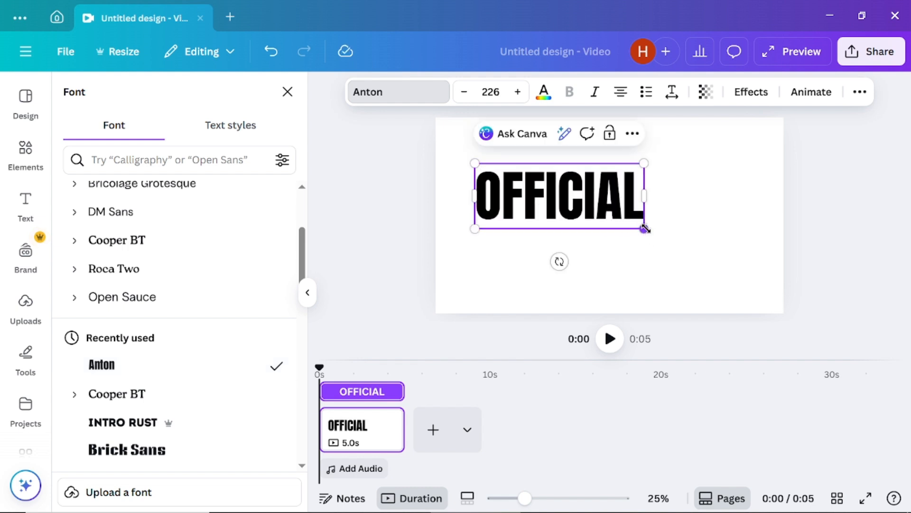
drag(645, 229, 749, 282)
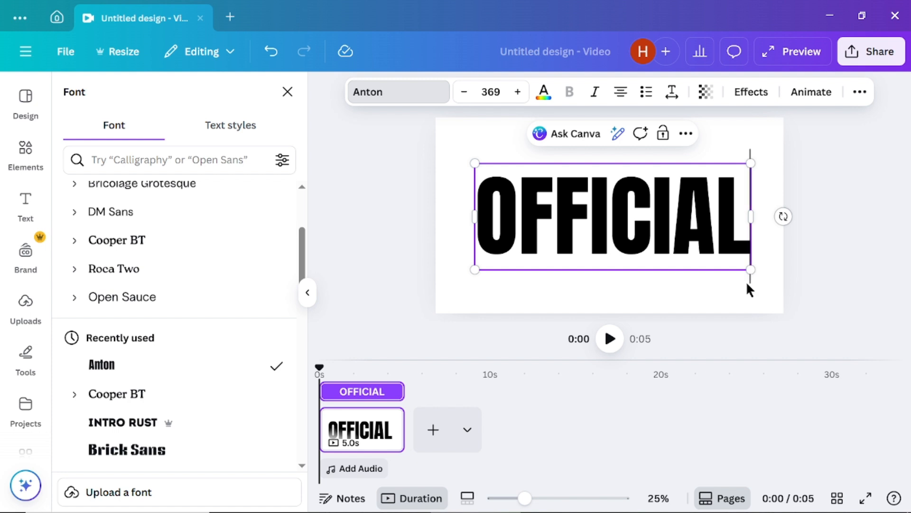
click(672, 92)
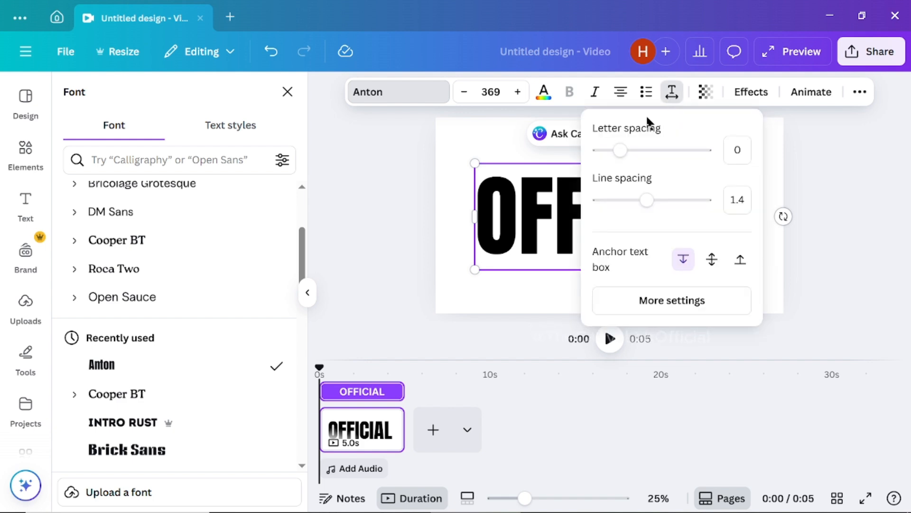
drag(620, 154, 627, 156)
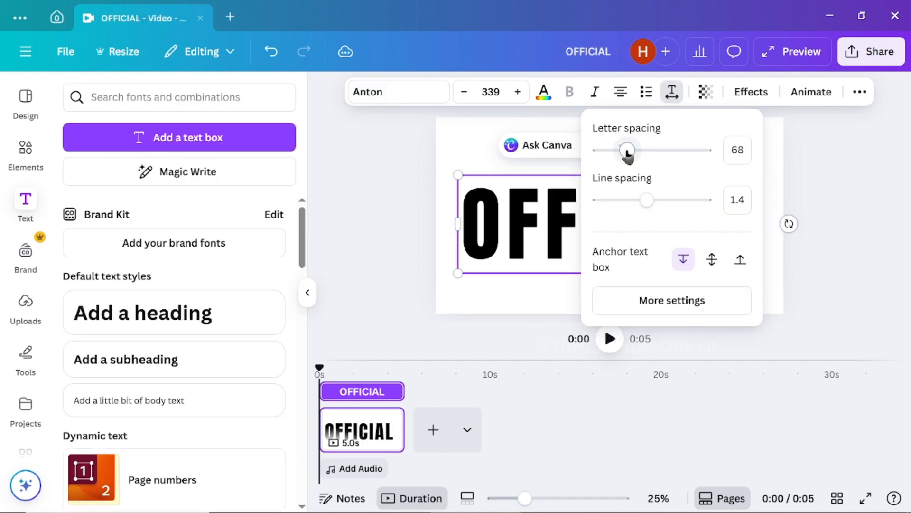
click(836, 174)
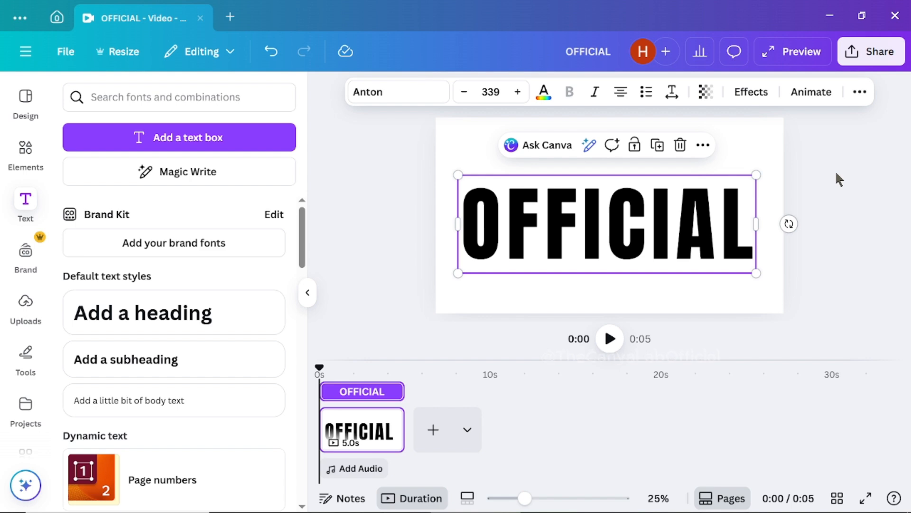
click(837, 178)
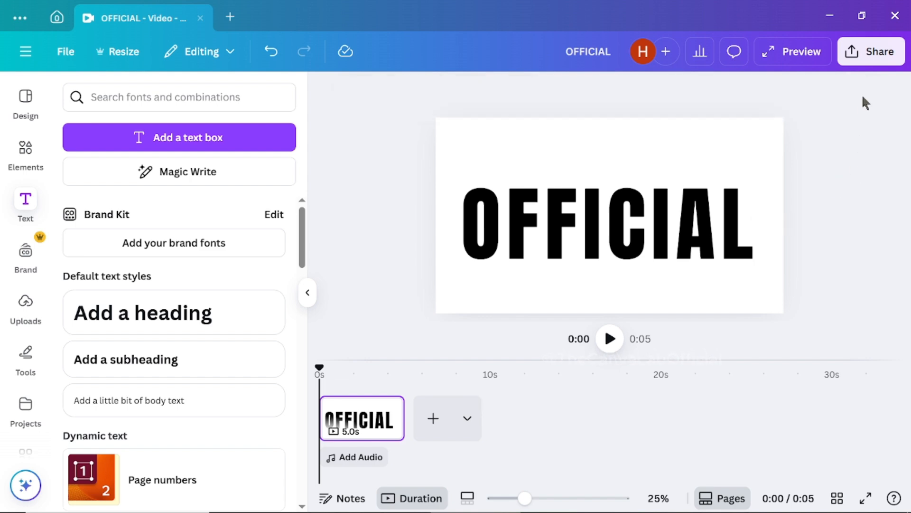
Download the design as a PNG with a transparent background.
click(876, 60)
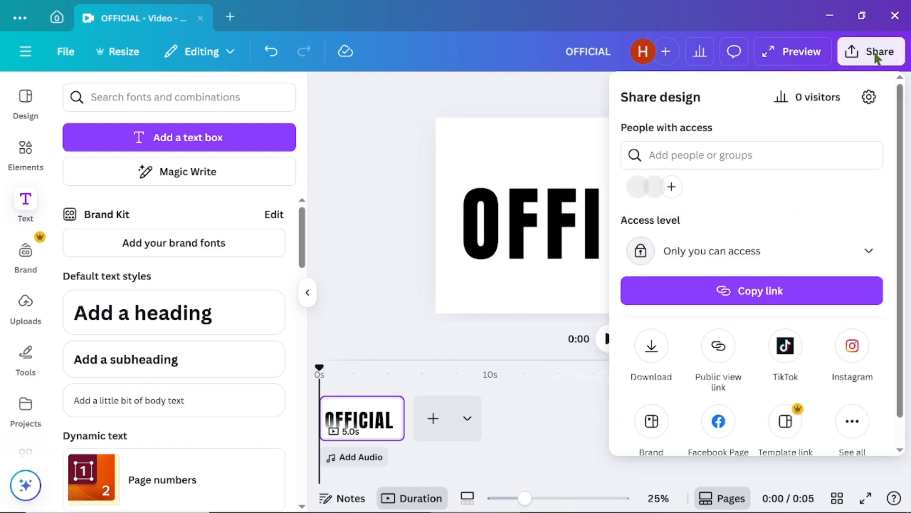
click(651, 352)
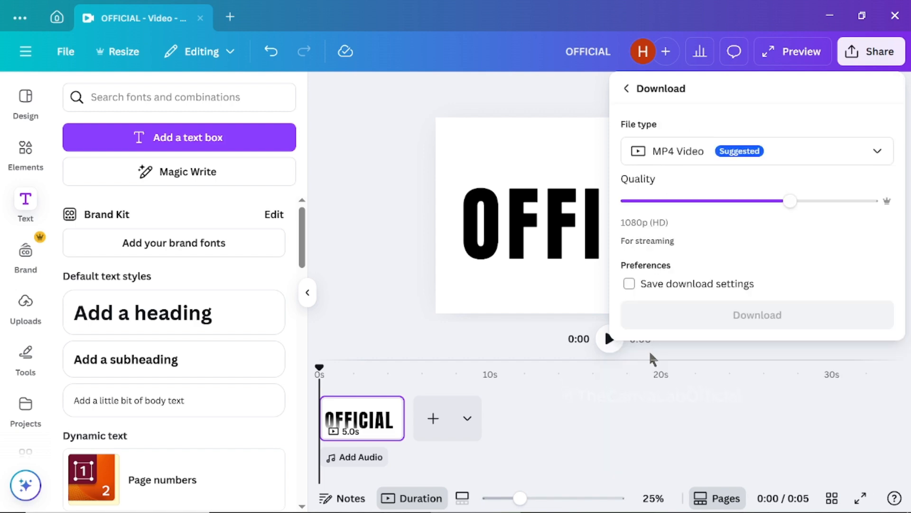
click(878, 153)
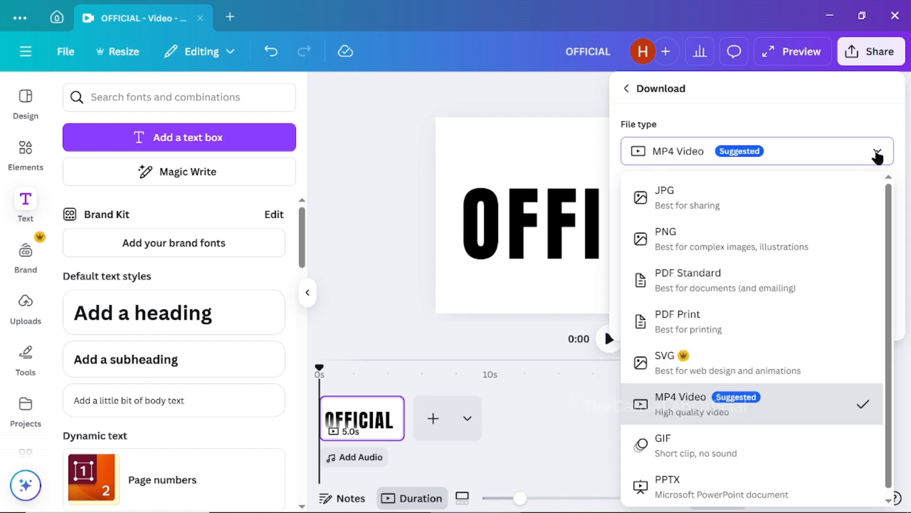
click(676, 232)
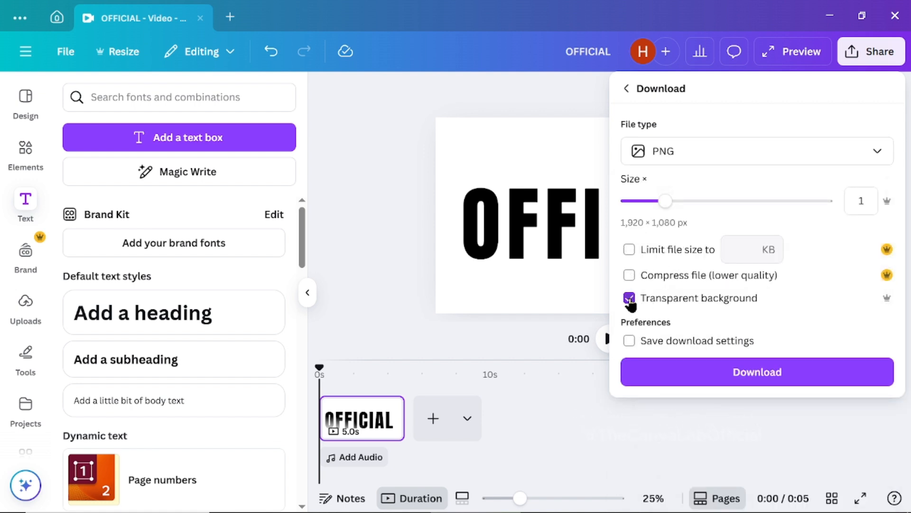
click(712, 372)
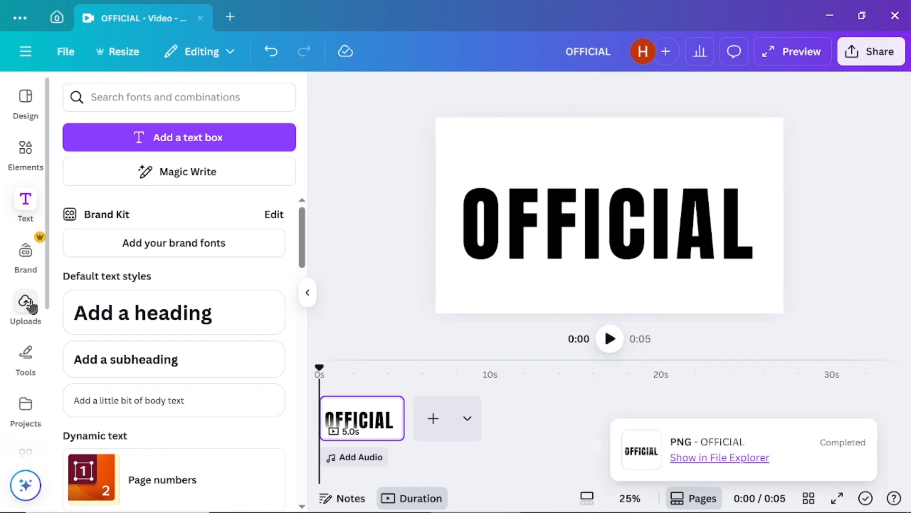
Upload the downloaded OFFICIAL PNG and replace the heading text on the page with that image.
click(25, 304)
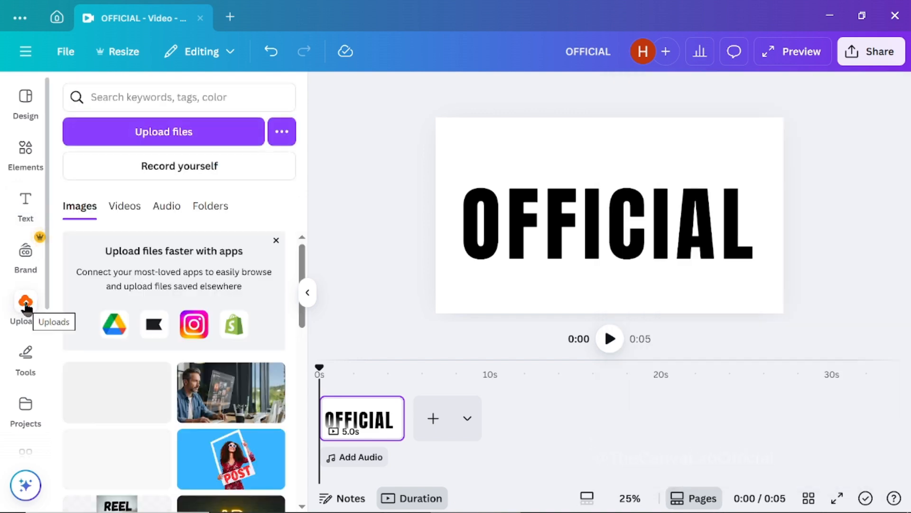
click(176, 132)
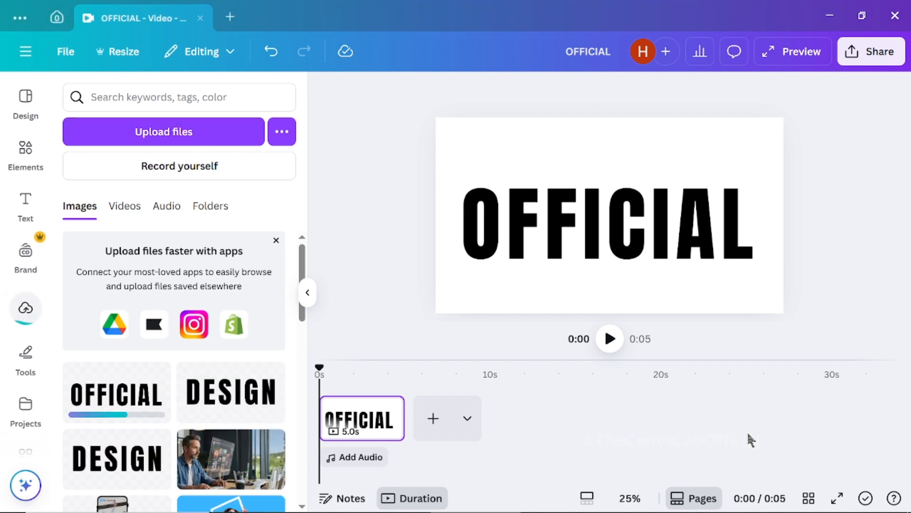
click(627, 236)
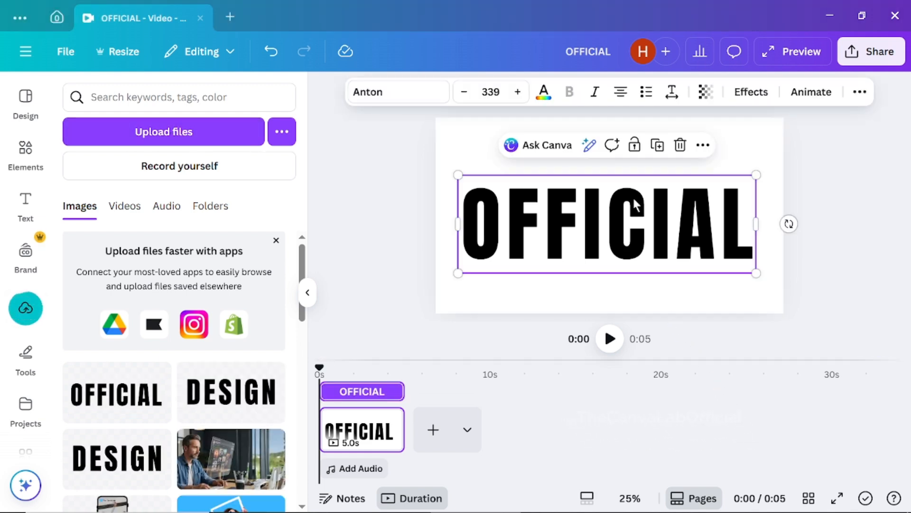
click(680, 145)
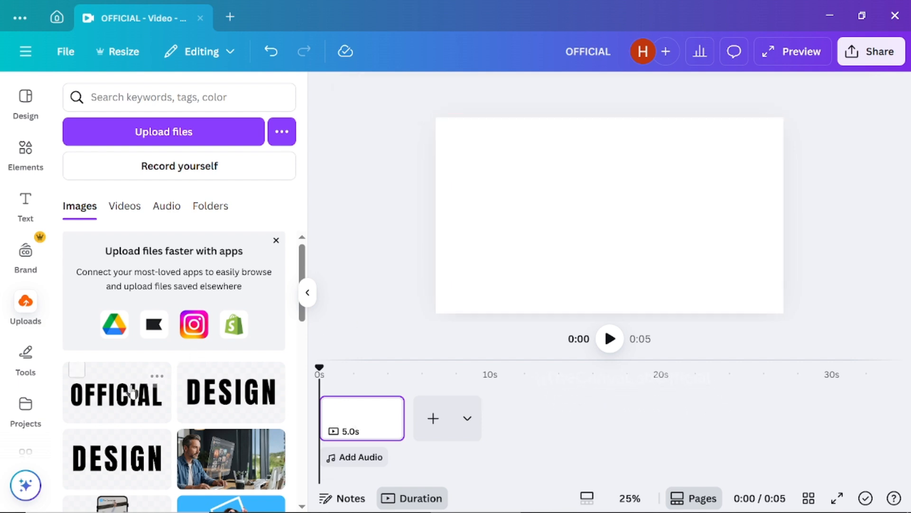
click(123, 403)
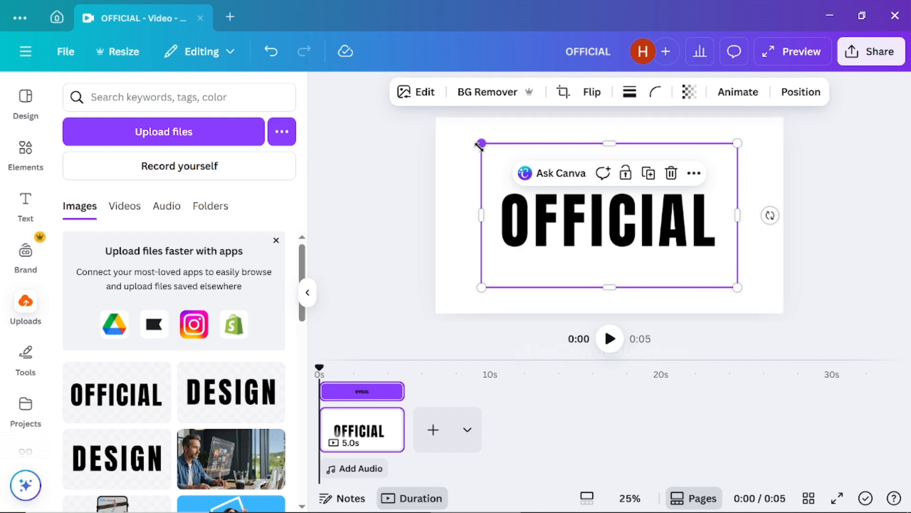
Enlarge the OFFICIAL image from its opposite corners until it nearly fills the page.
drag(479, 146, 439, 133)
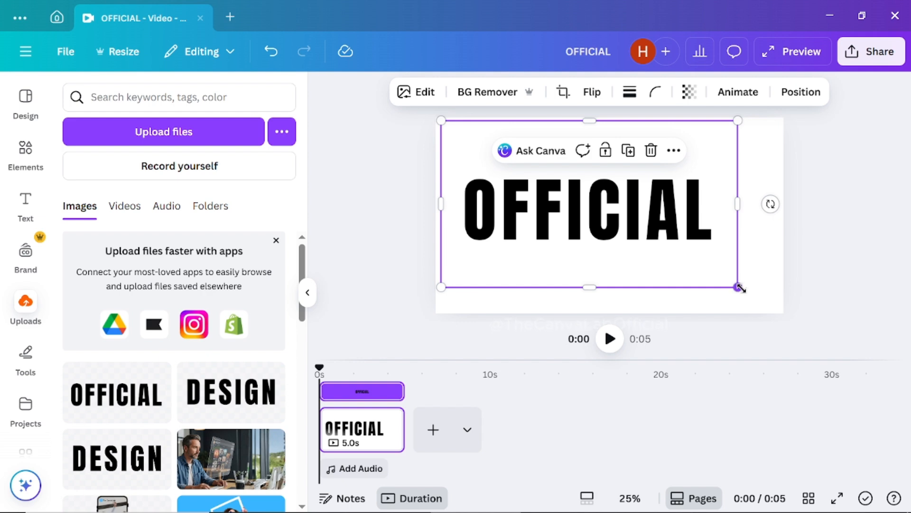
drag(740, 288, 787, 309)
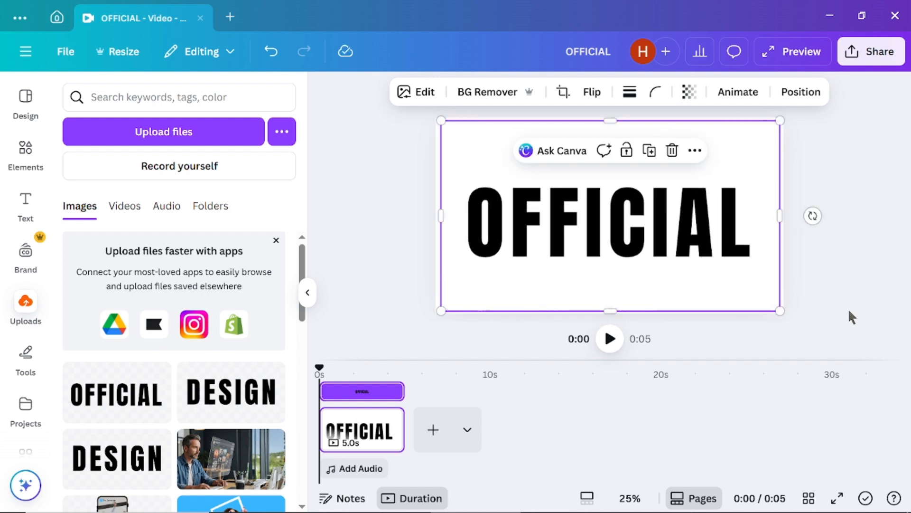
click(868, 290)
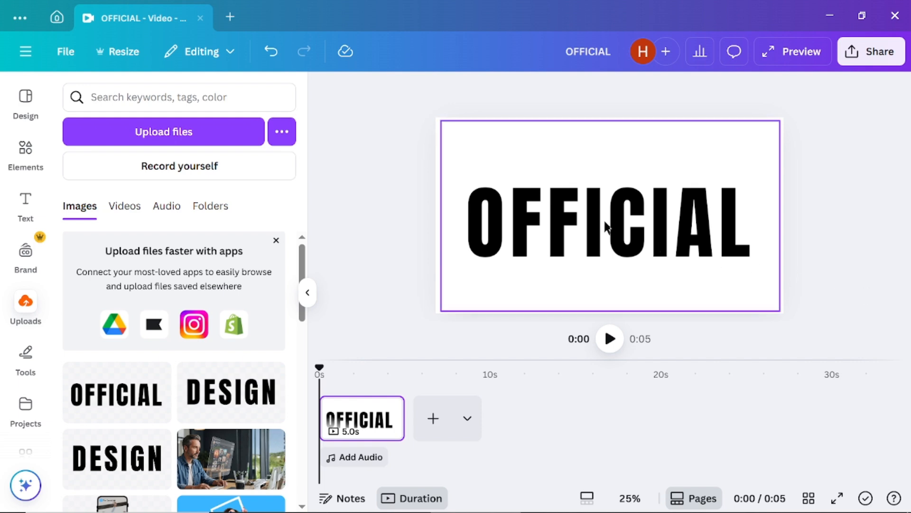
Duplicate the OFFICIAL image and align the copy exactly over the original.
click(589, 221)
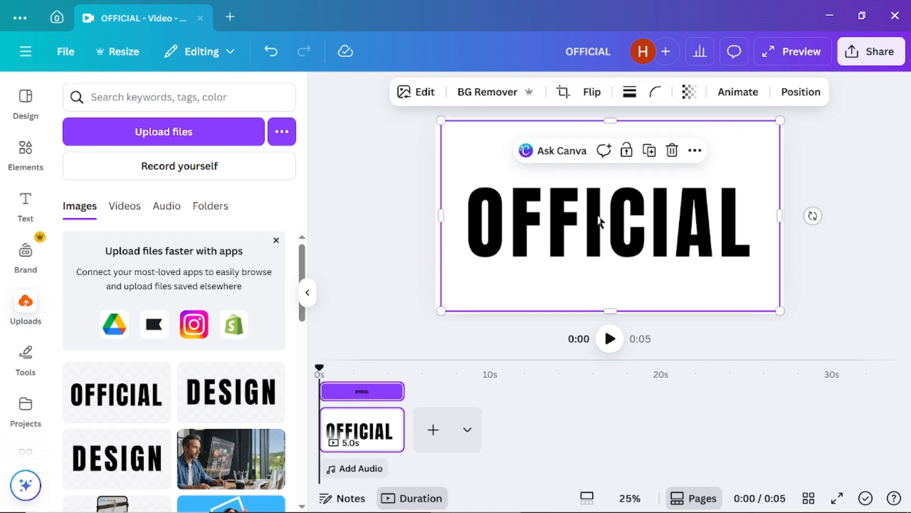
click(649, 153)
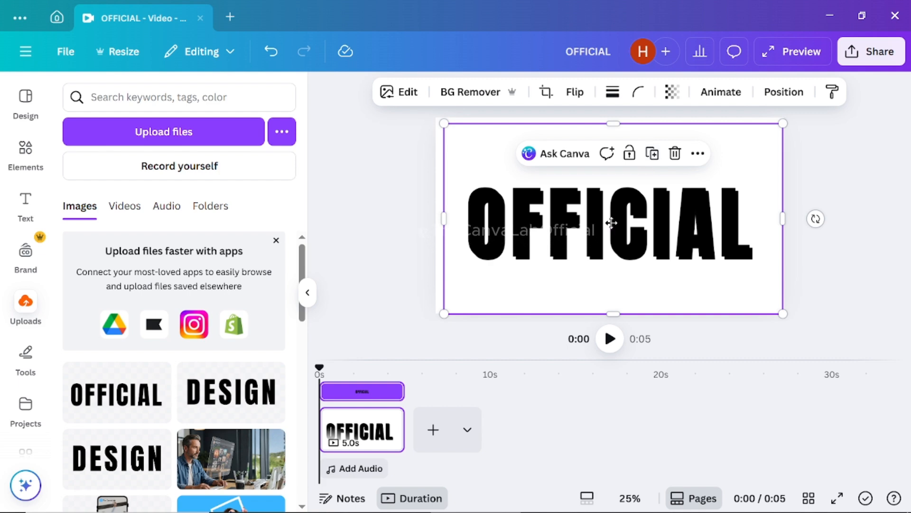
drag(613, 220, 611, 217)
Crop one OFFICIAL image to the upper part of the word and the other to the lower part, leaving a thin horizontal gap between them.
drag(610, 120, 600, 211)
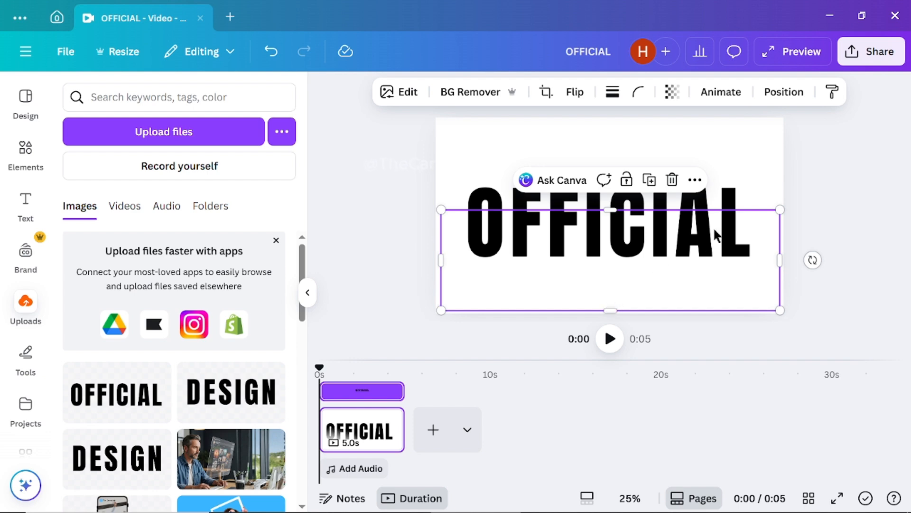
key(ctrl+z)
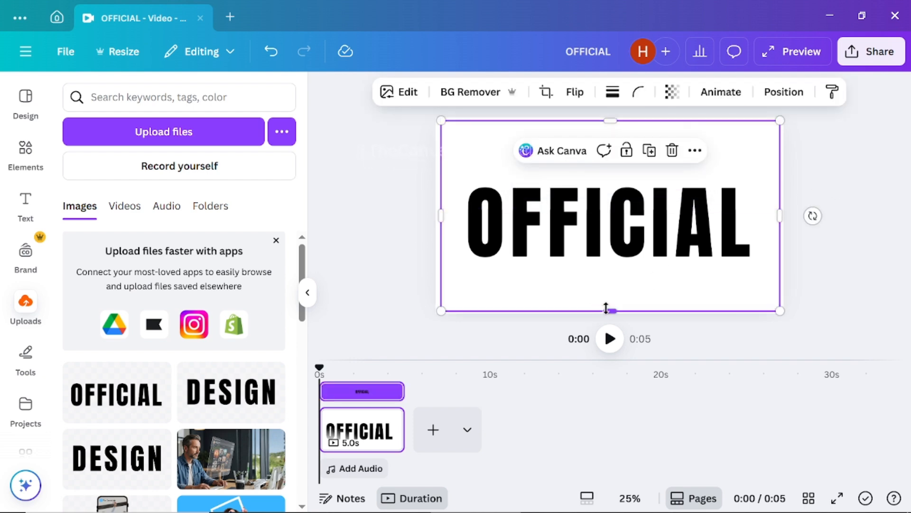
drag(613, 309, 625, 264)
mouse_move(618, 212)
mouse_down()
mouse_move(612, 234)
mouse_move(612, 215)
mouse_up()
click(712, 174)
click(826, 251)
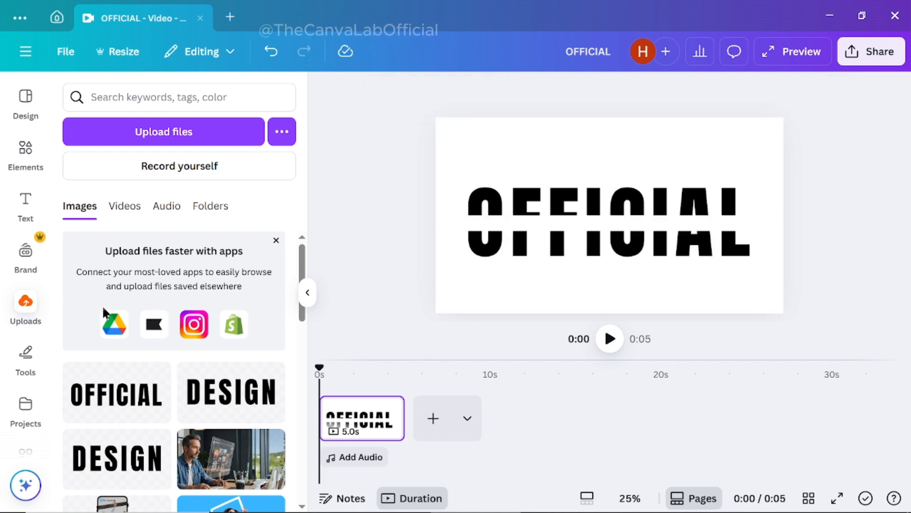
Add a subheading reading WITH THE CANVA LAB and center it in the gap between the two halves of OFFICIAL.
click(25, 203)
click(114, 364)
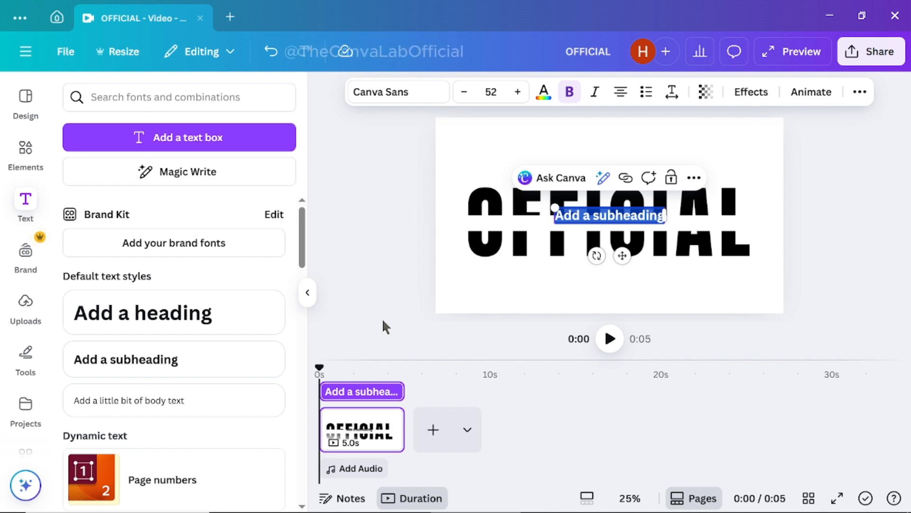
text(WITH)
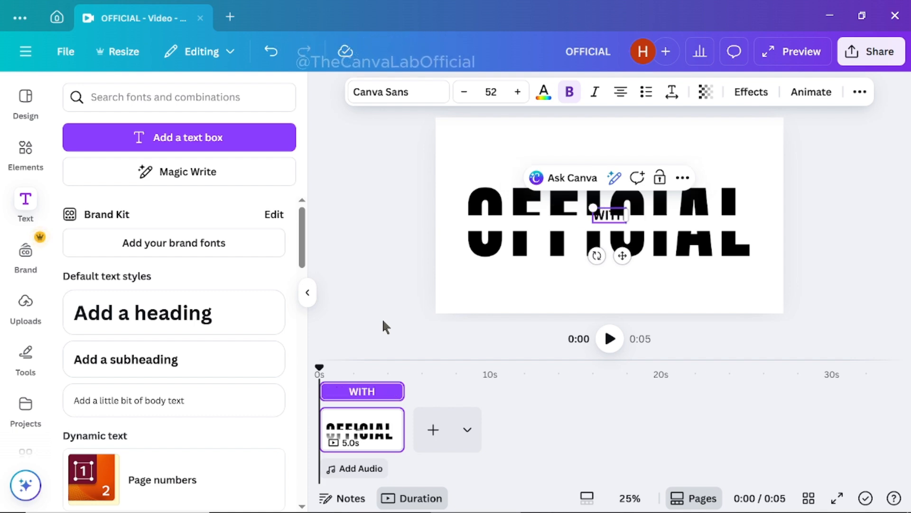
text( THE)
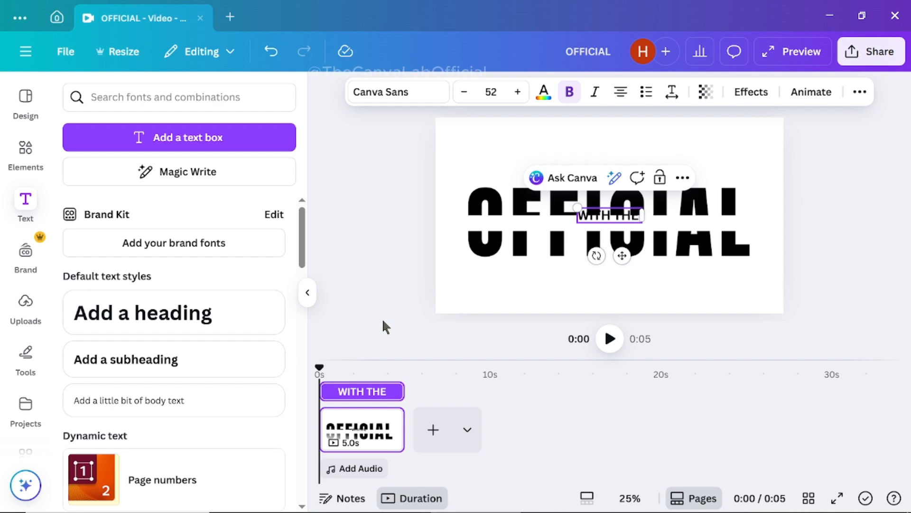
text( CANVA)
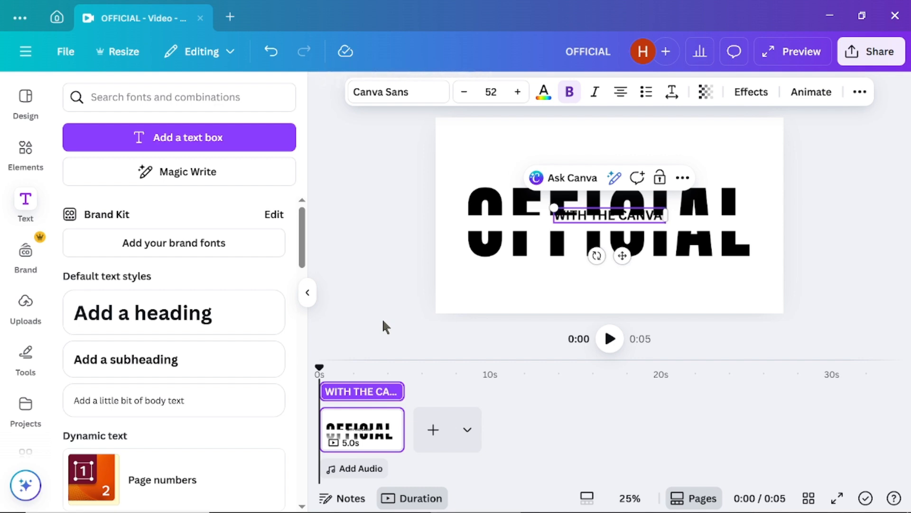
text( LAB)
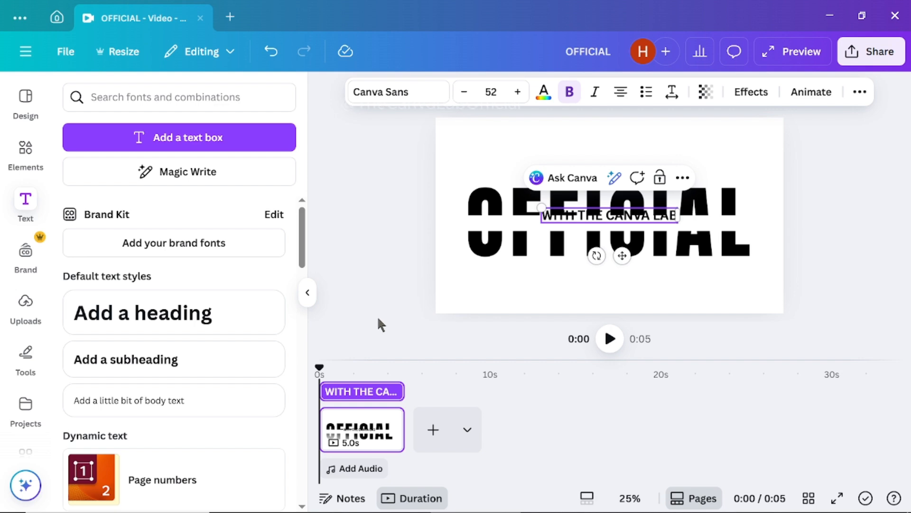
click(711, 221)
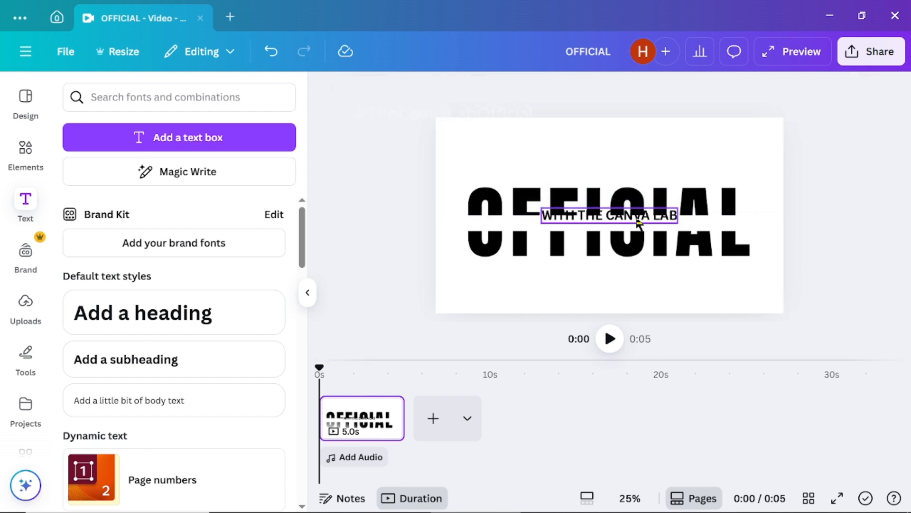
drag(633, 216, 633, 223)
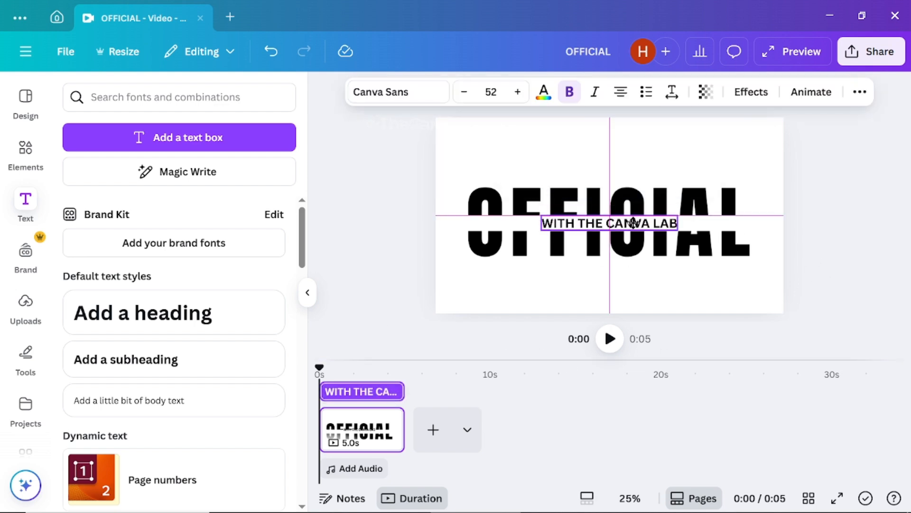
Set the letter spacing of the WITH THE CANVA LAB line to 396.
click(672, 91)
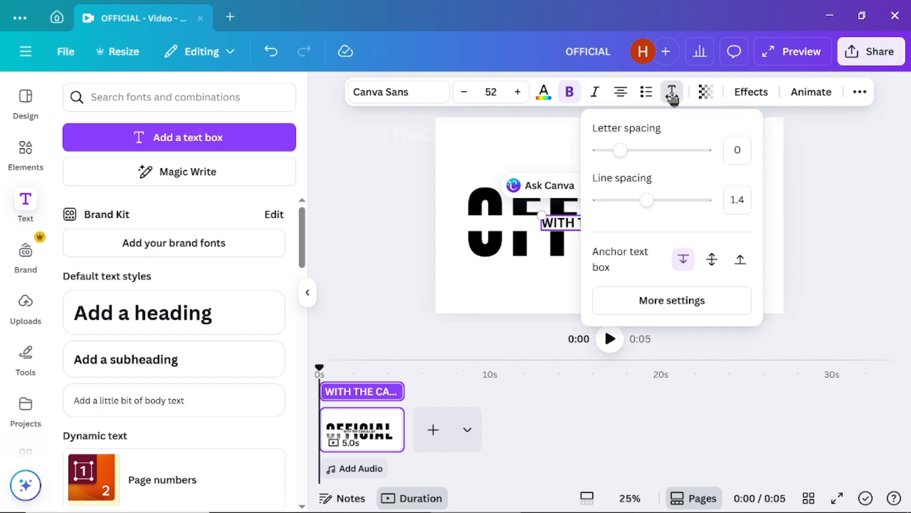
drag(625, 155, 664, 156)
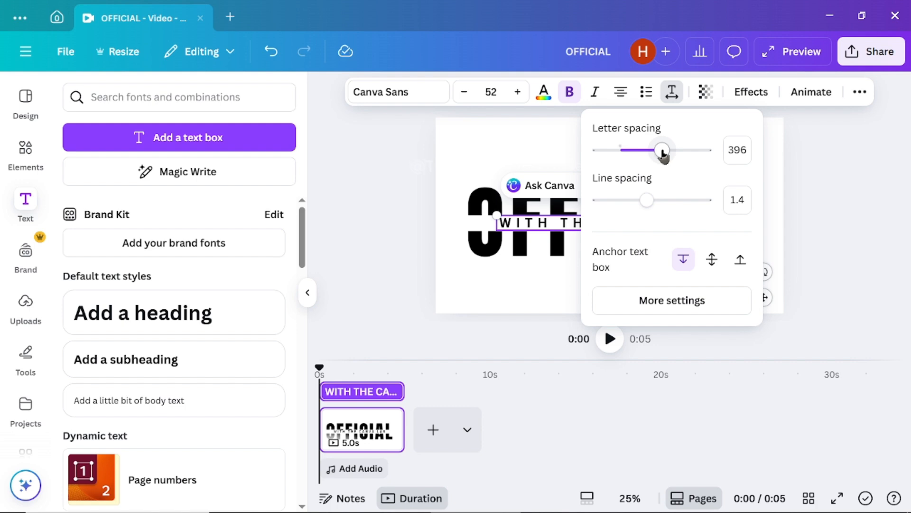
click(831, 220)
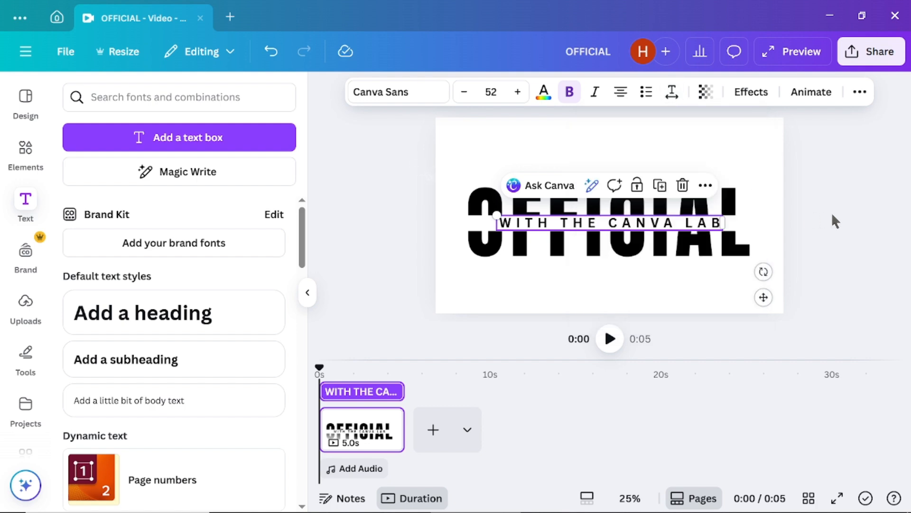
click(831, 212)
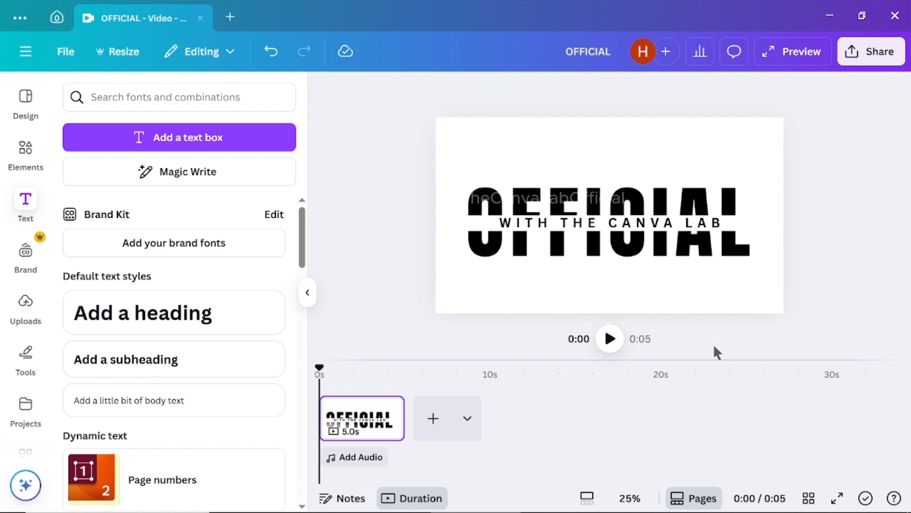
Apply a Rise entrance animation to the upper half of OFFICIAL, with minimum speed and downward direction.
click(665, 185)
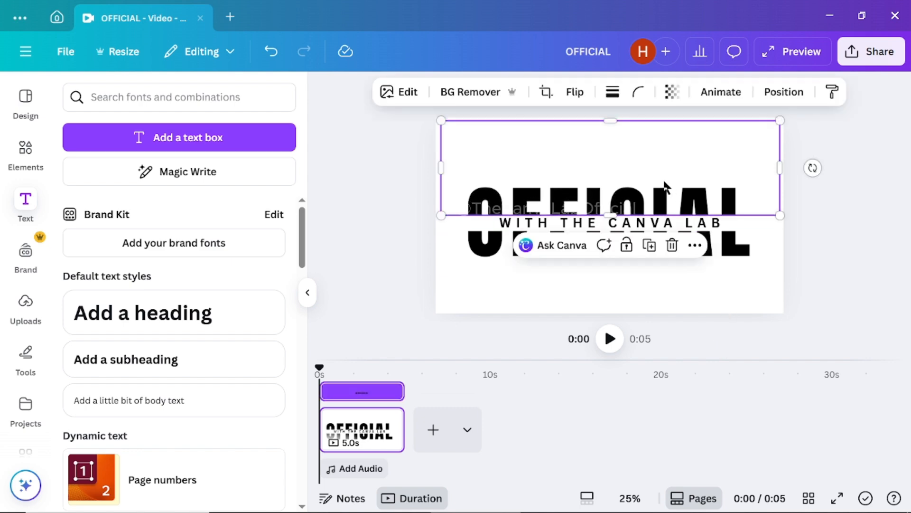
click(722, 93)
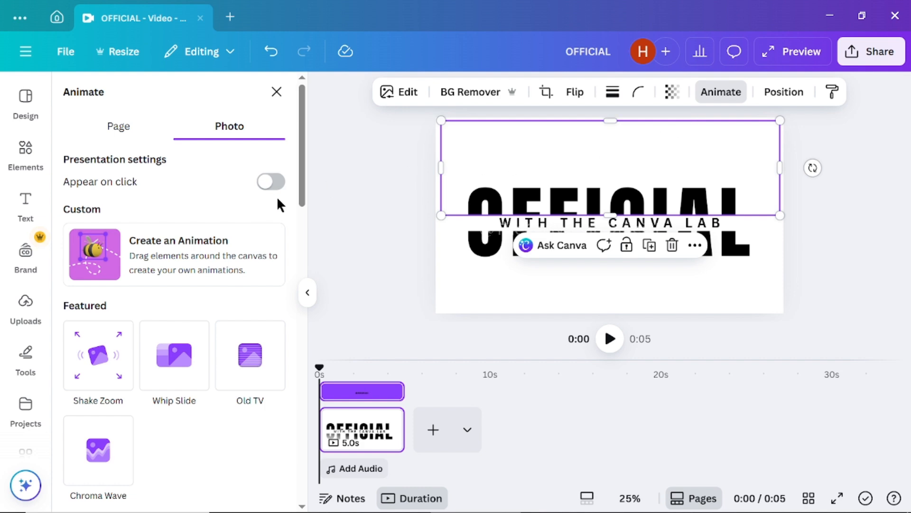
scroll(230, 252, down, 6)
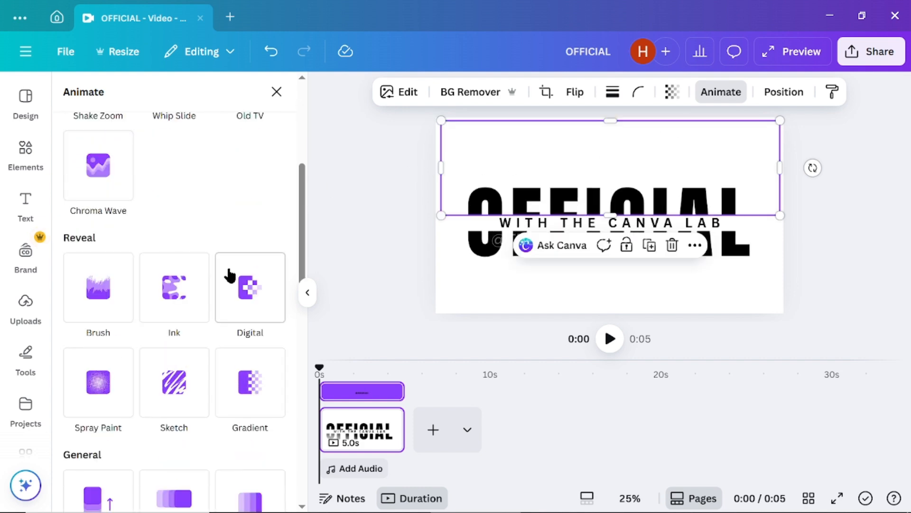
scroll(229, 275, down, 3)
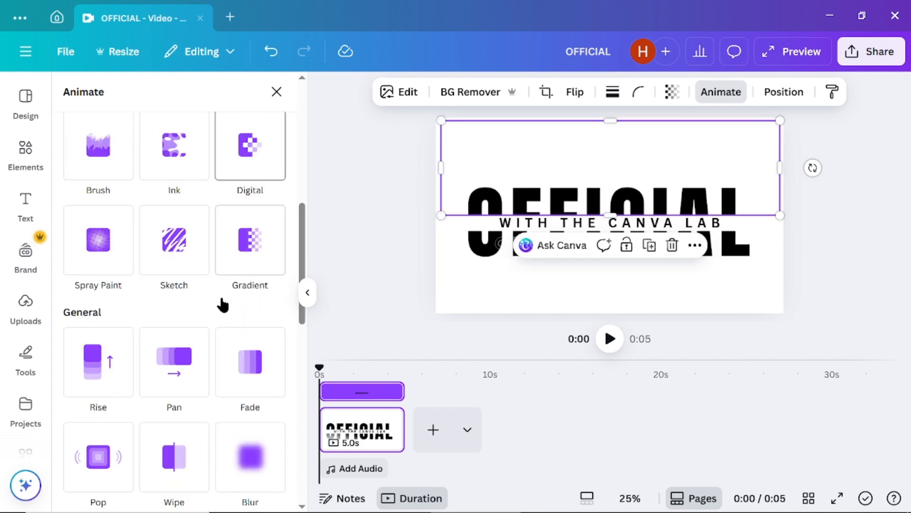
click(104, 376)
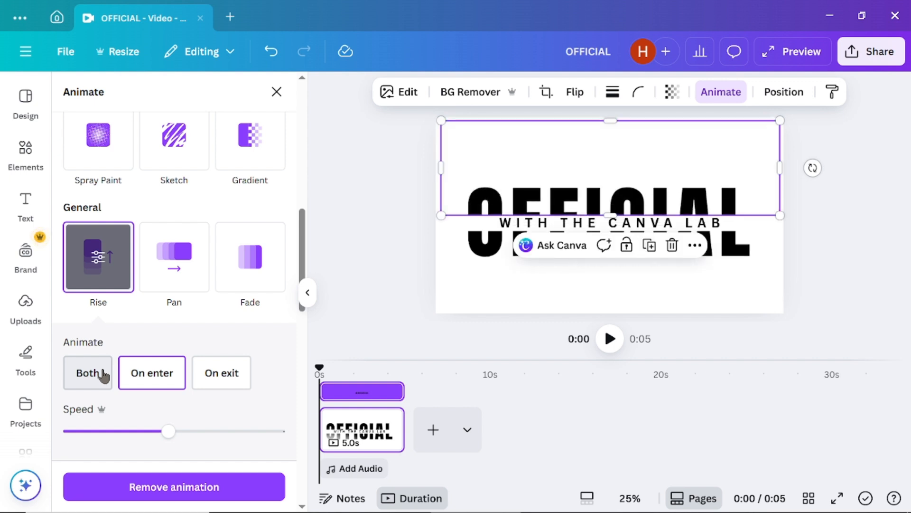
drag(163, 438, 64, 440)
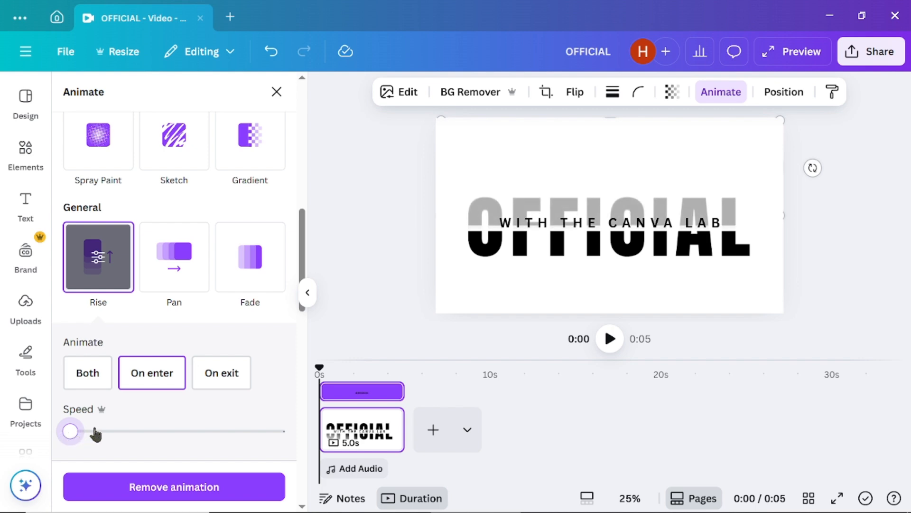
scroll(138, 428, down, 3)
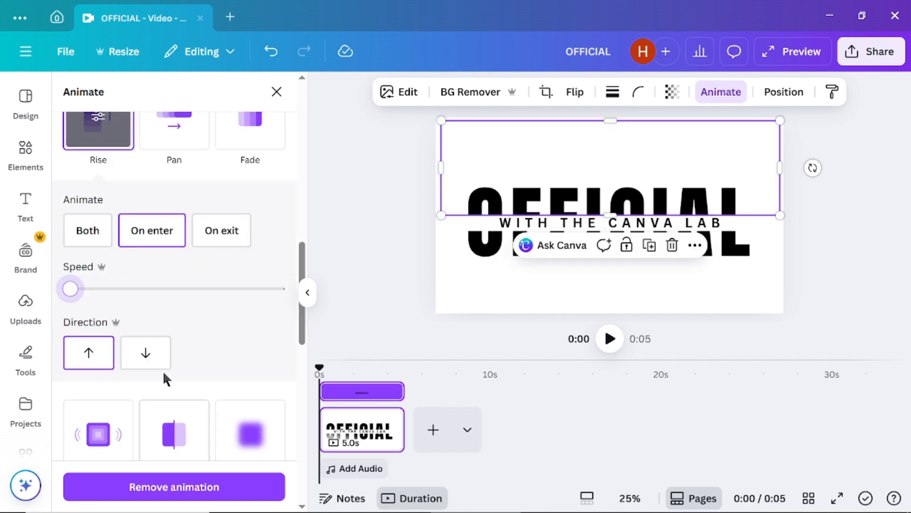
click(146, 354)
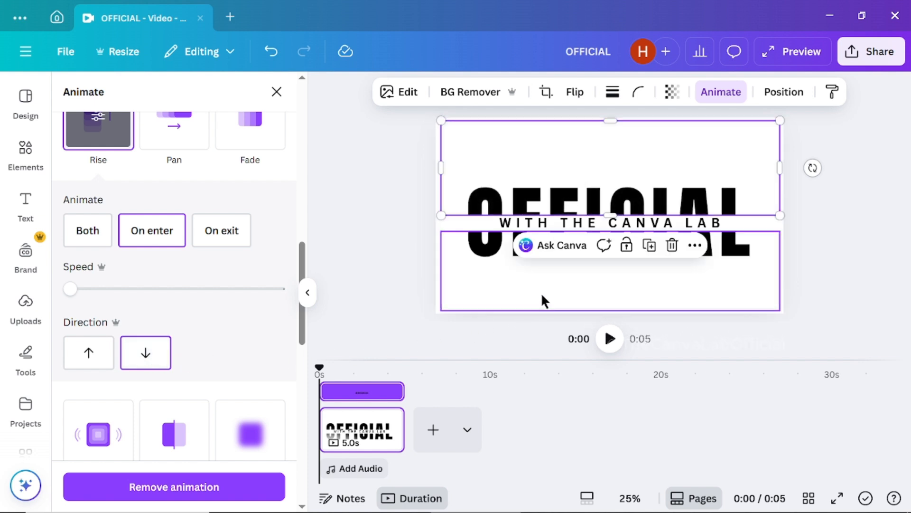
Apply a Baseline entrance animation to the lower half of OFFICIAL and set its speed to the minimum.
click(555, 281)
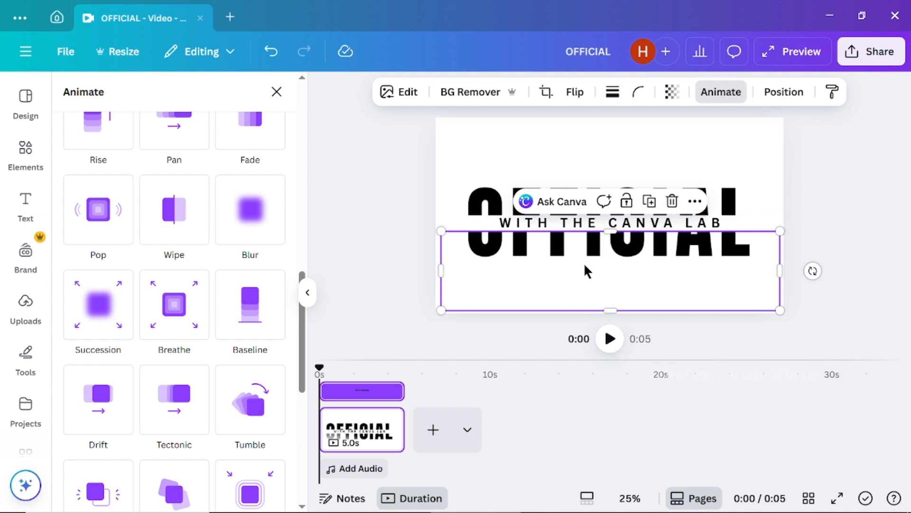
click(253, 316)
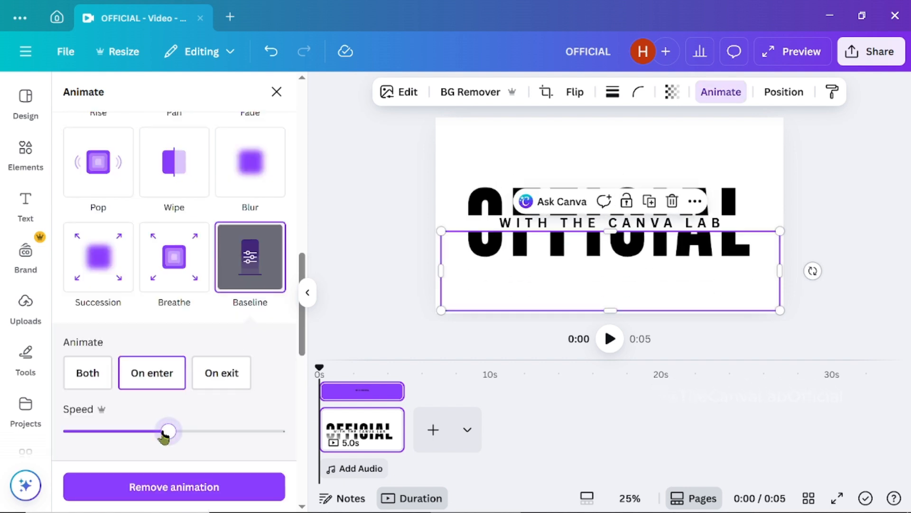
drag(166, 432, 69, 433)
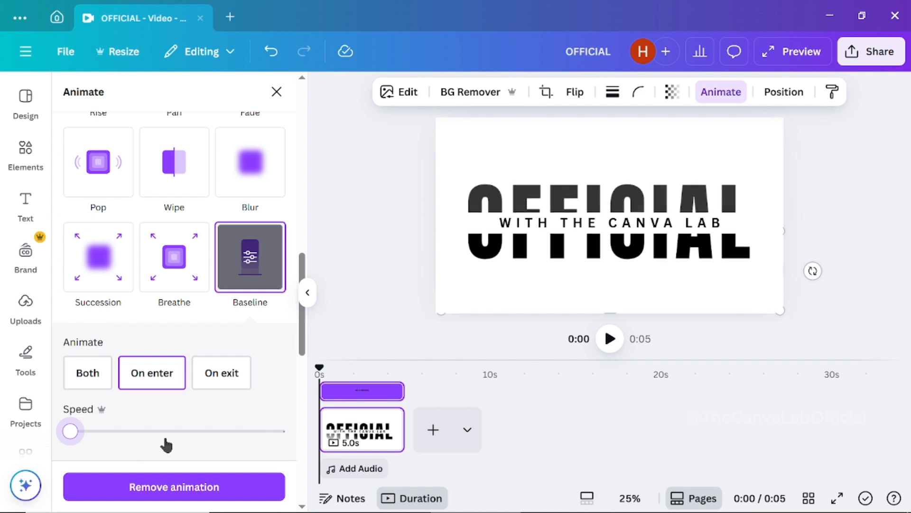
scroll(188, 414, down, 3)
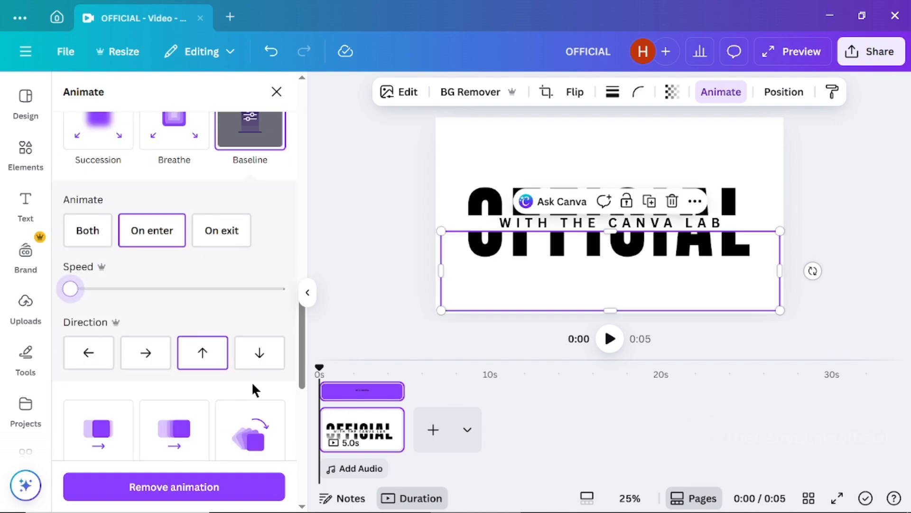
Browse the suggested text animations for the WITH THE CANVA LAB line, previewing effects such as Typewriter.
click(544, 223)
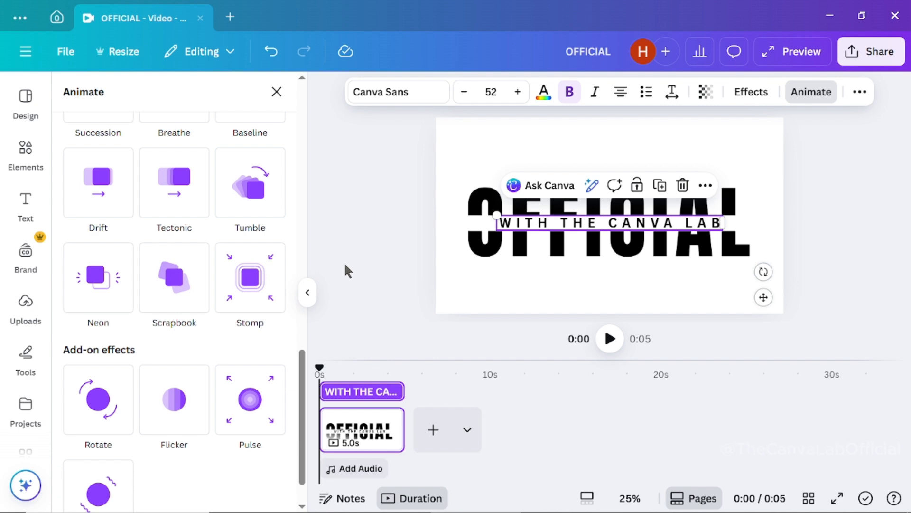
click(808, 94)
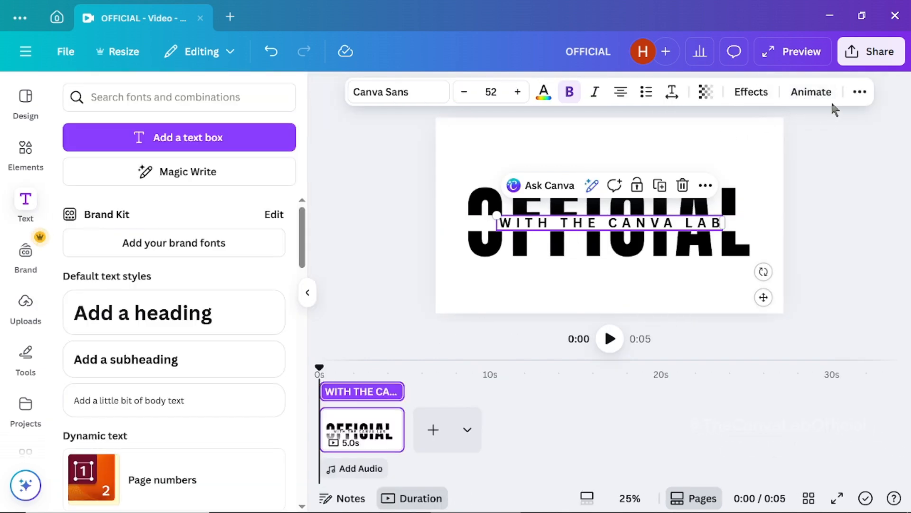
click(813, 95)
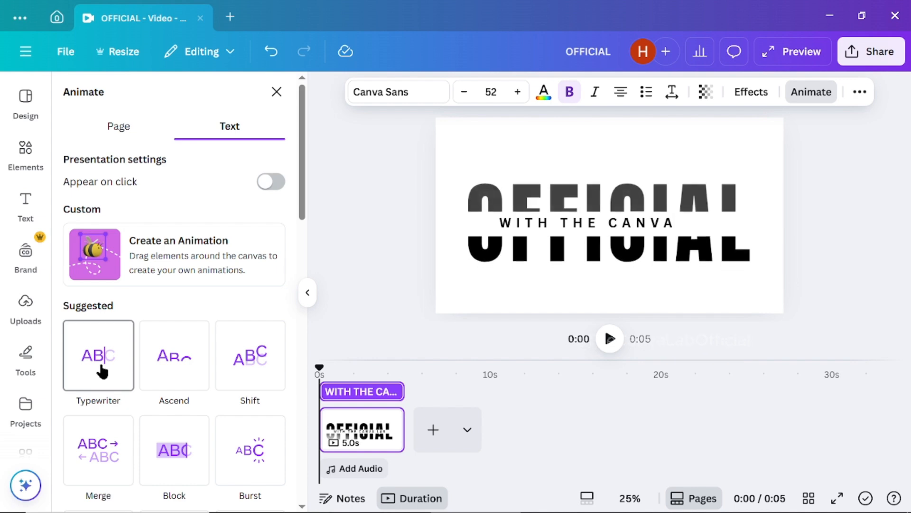
scroll(105, 383, down, 3)
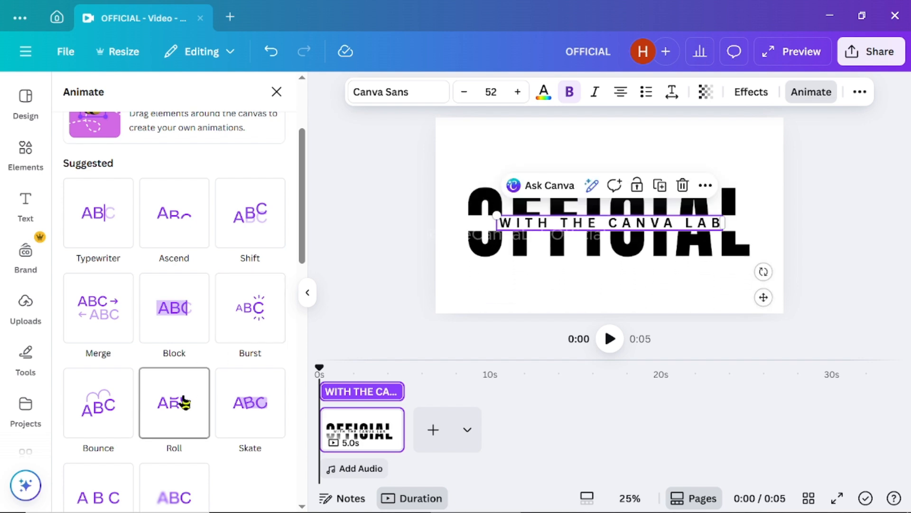
Fill the page background with the default vertical purple-to-yellow gradient.
click(615, 124)
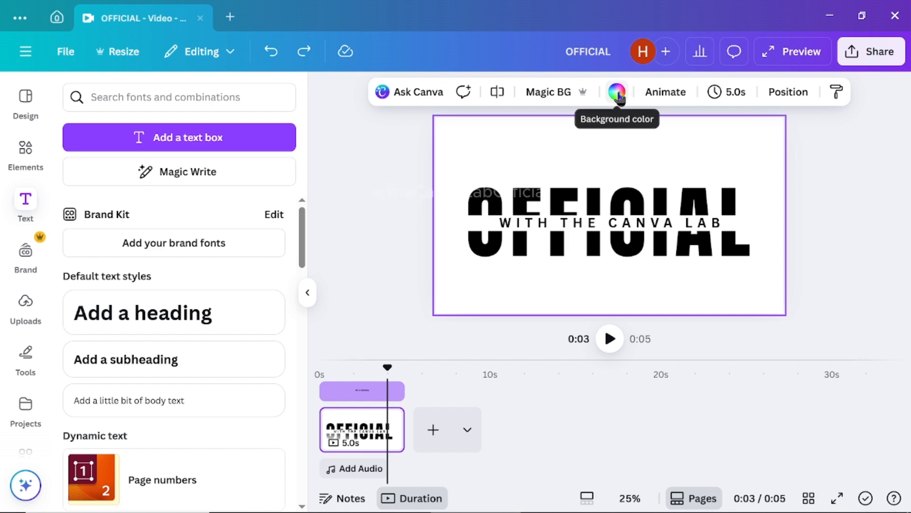
click(617, 93)
scroll(278, 382, down, 3)
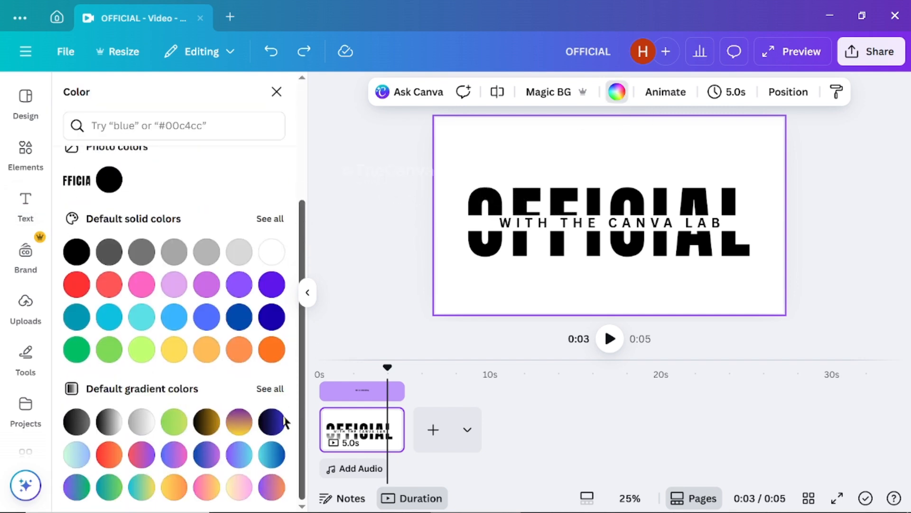
click(240, 424)
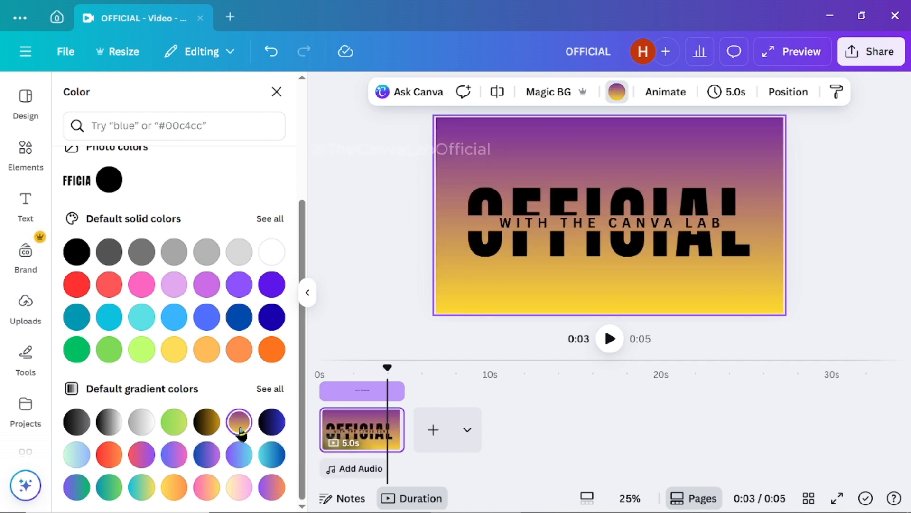